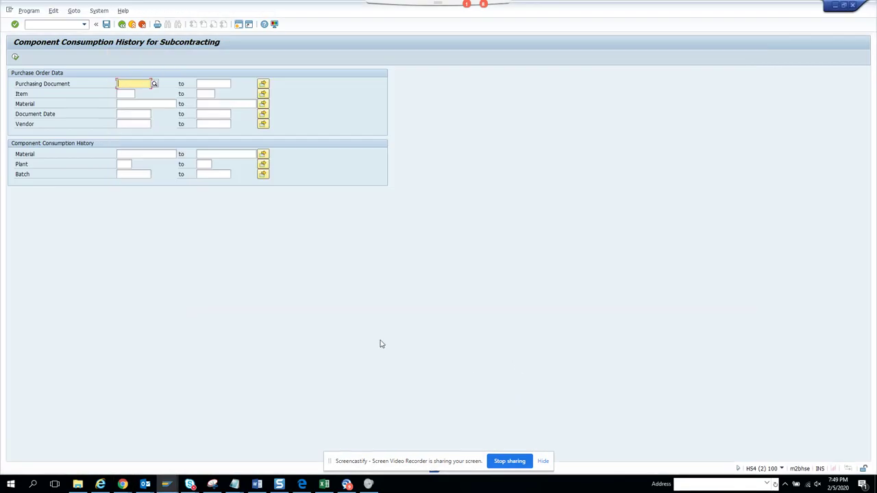
Return to SAP Easy Access and open the ME2COMP consumption history selection screen
left_click(122, 24)
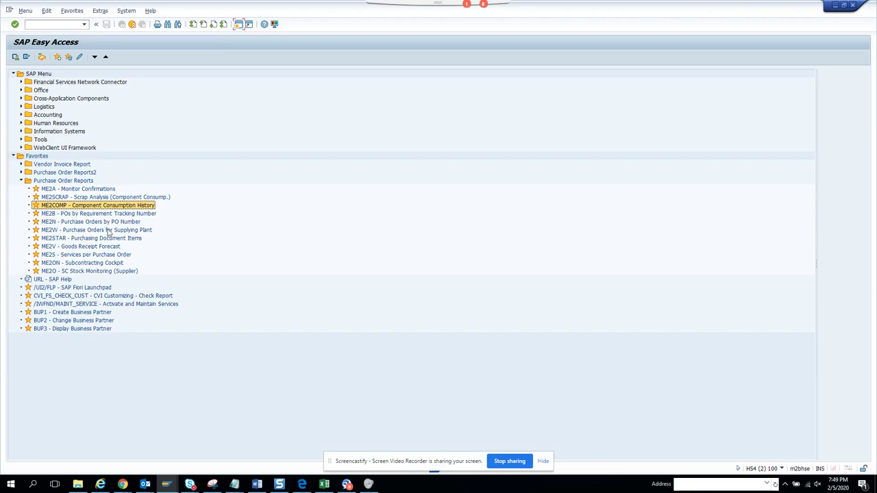
double_click(120, 209)
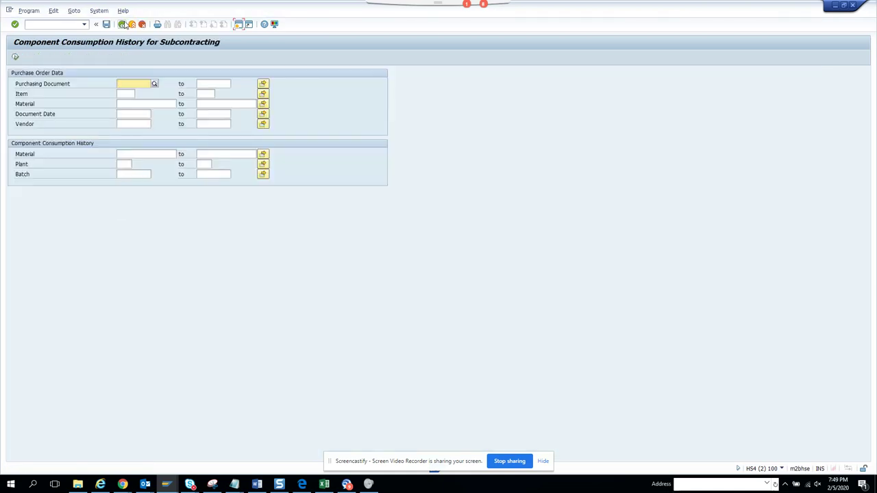
left_click(122, 24)
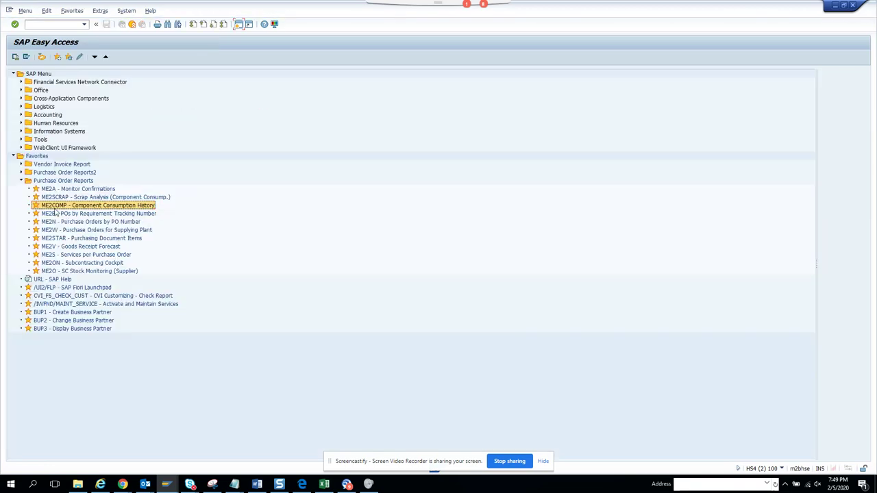
double_click(79, 206)
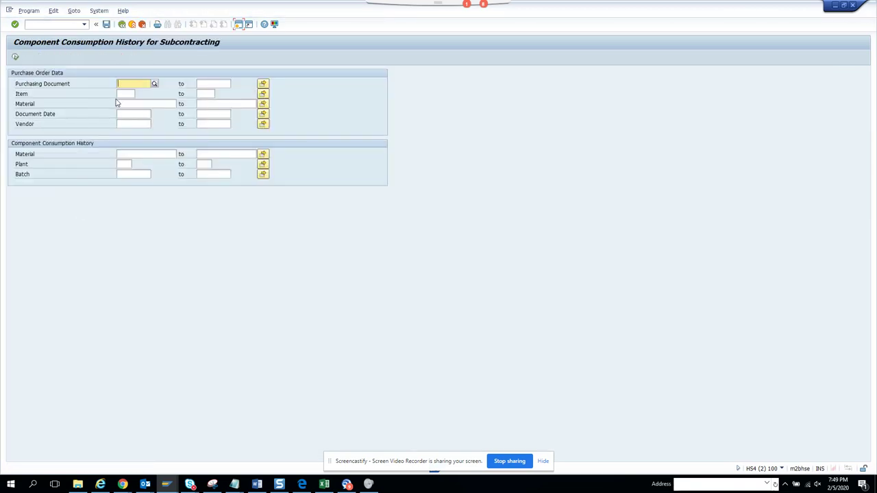
Run the report and review the third PO's history: two goods receipts totalling 10 EA
left_click(16, 58)
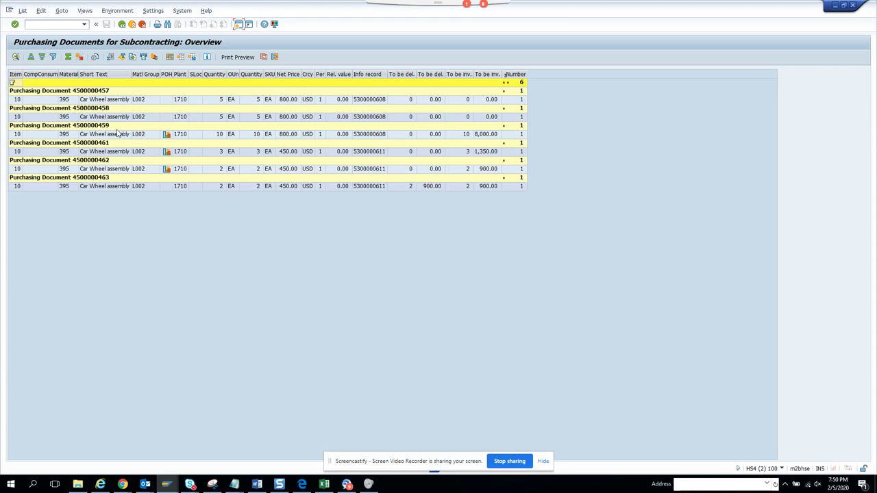
left_click(167, 136)
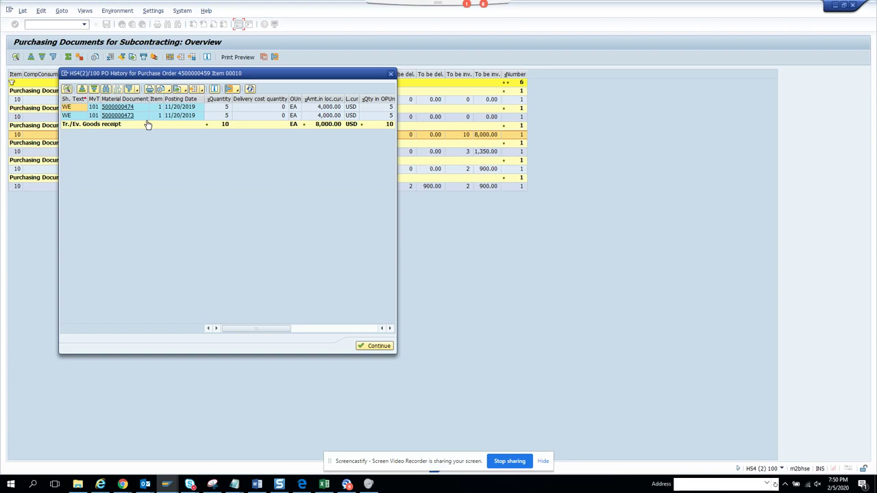
left_click(391, 76)
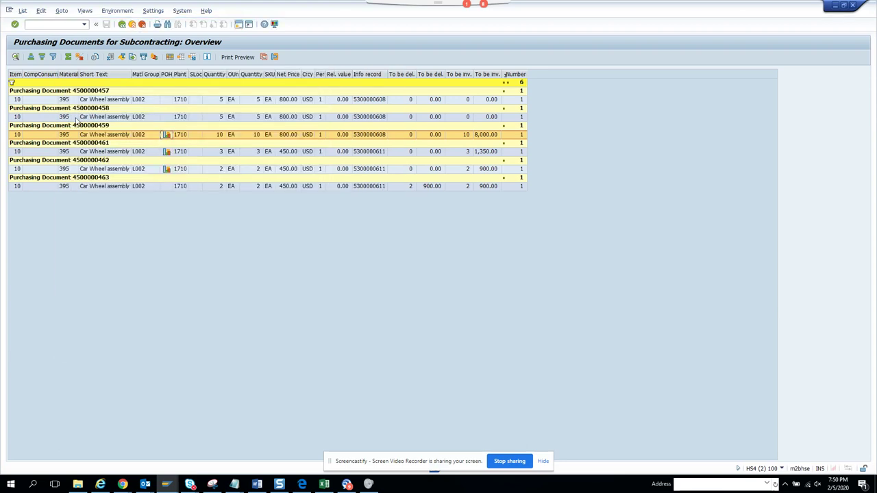
left_click(92, 102)
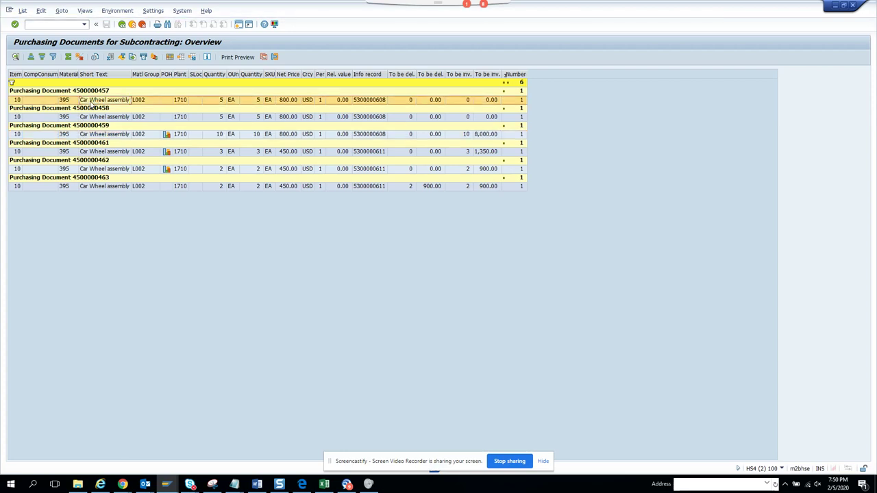
double_click(93, 92)
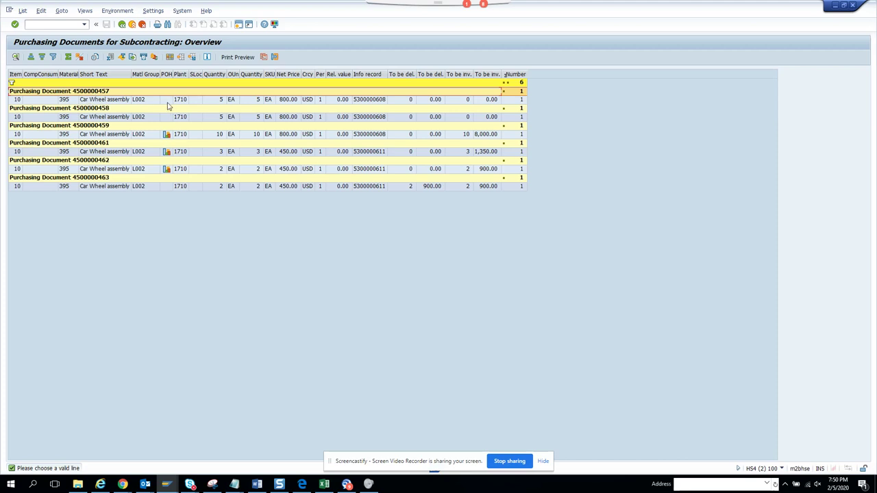
left_click(18, 101)
double_click(19, 101)
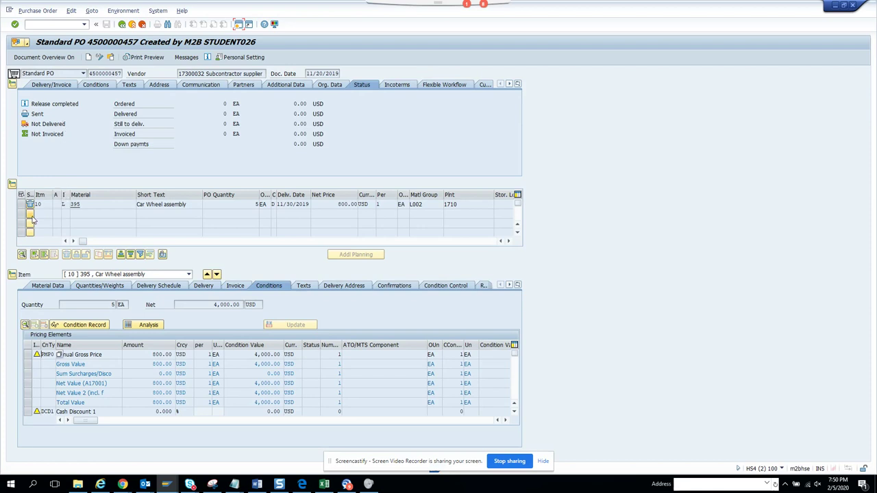
left_click(122, 25)
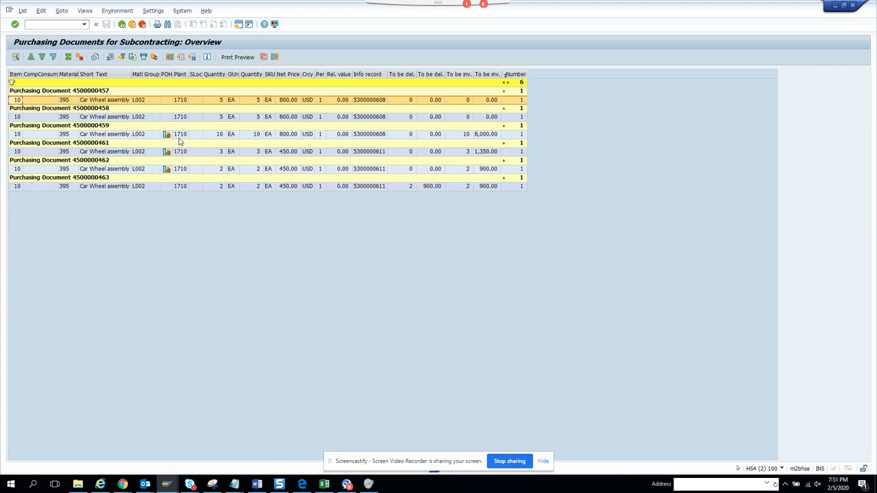
left_click(19, 135)
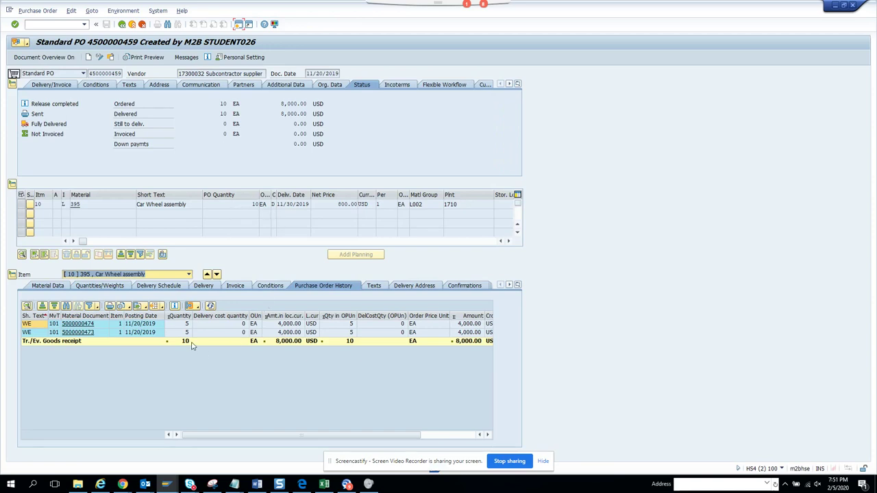
left_click(122, 25)
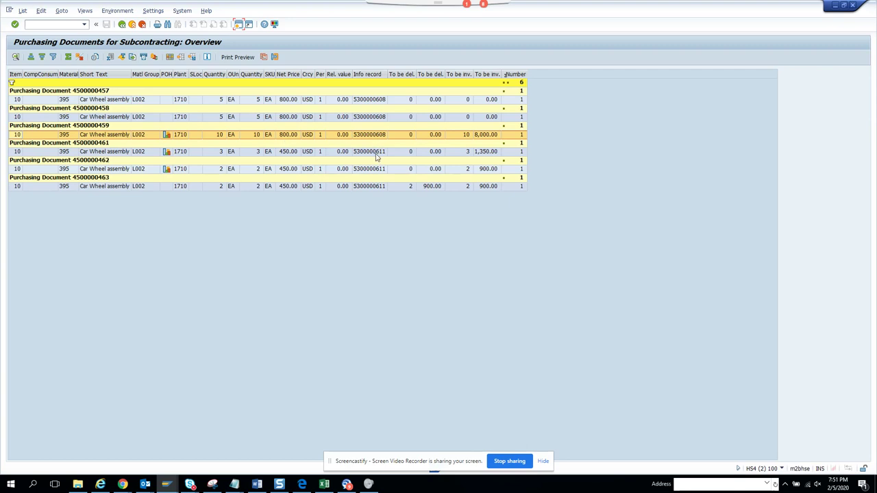
Open the fourth PO item's info record and view its Car Wheel assembly general data
double_click(375, 155)
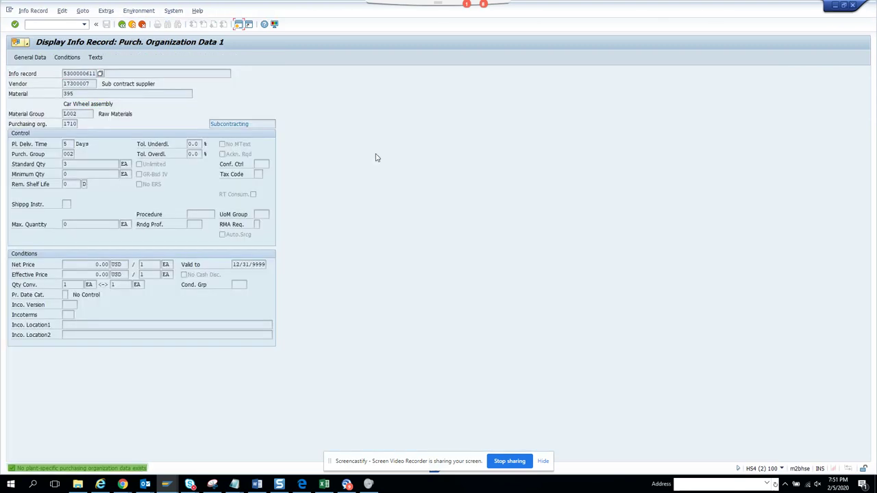
left_click(41, 58)
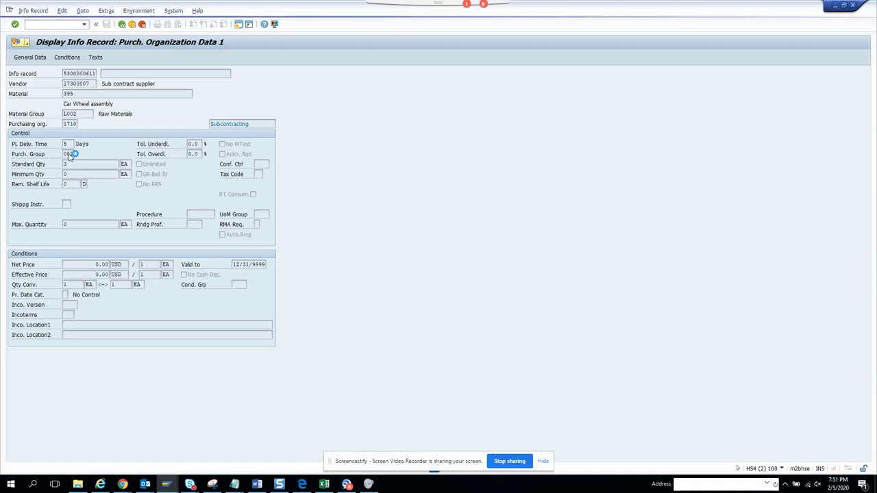
In a new session, open ME2COMP from Favorites and clear the 1710 plant default before rerunning
left_click(10, 10)
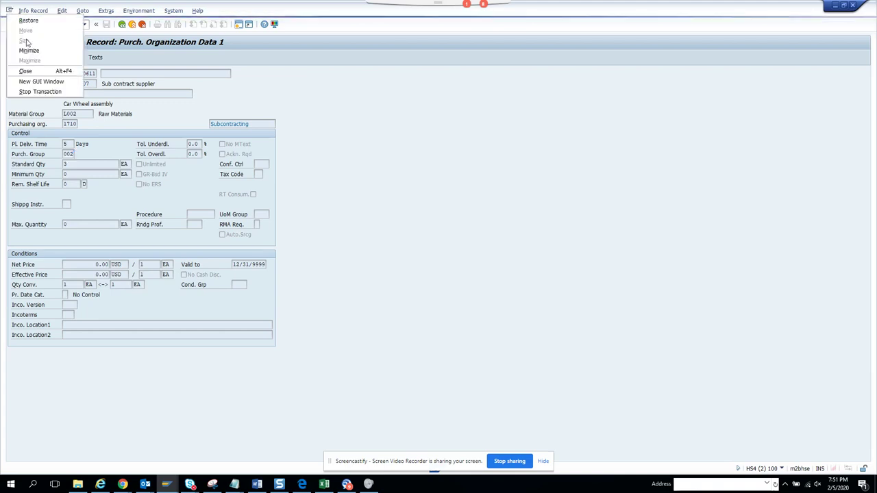
left_click(42, 81)
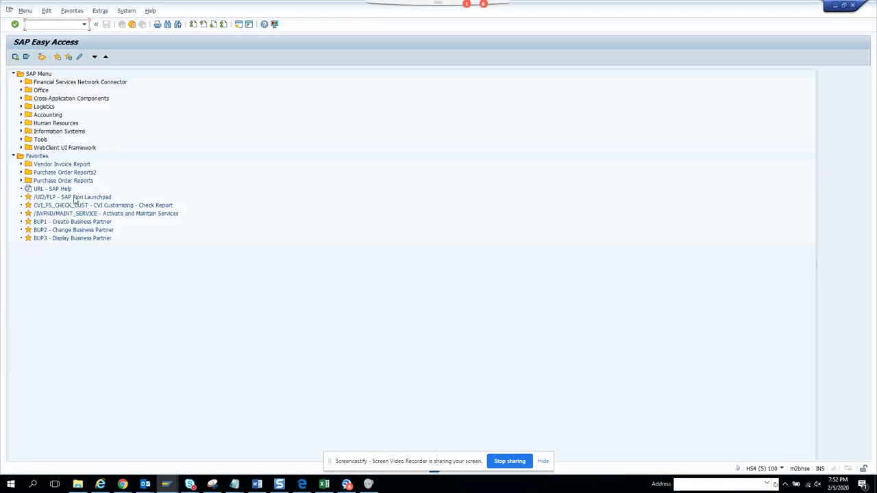
left_click(21, 172)
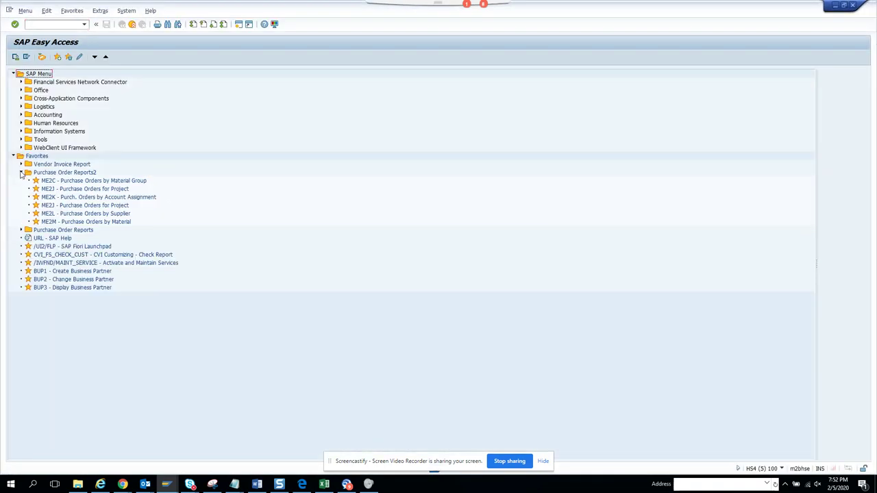
left_click(22, 230)
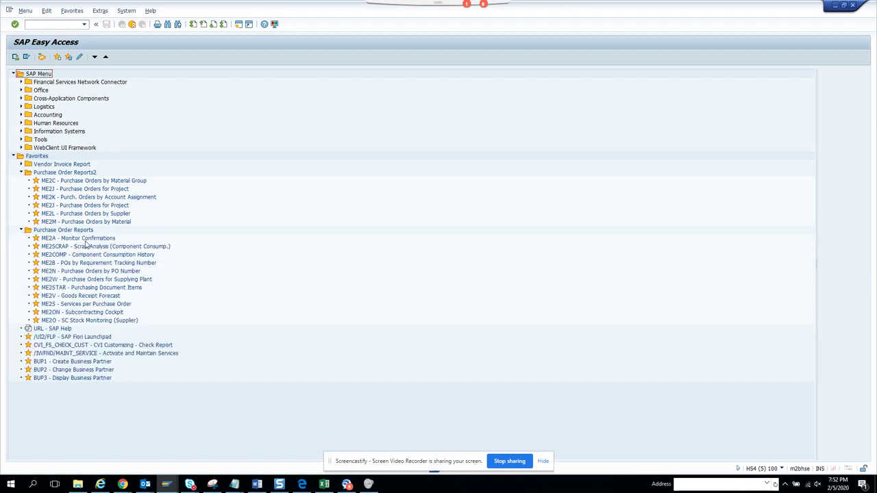
double_click(95, 256)
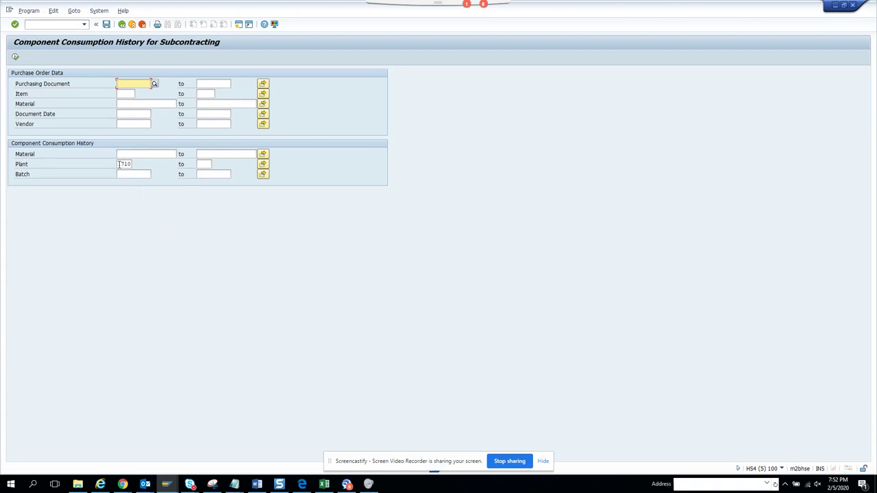
double_click(123, 164)
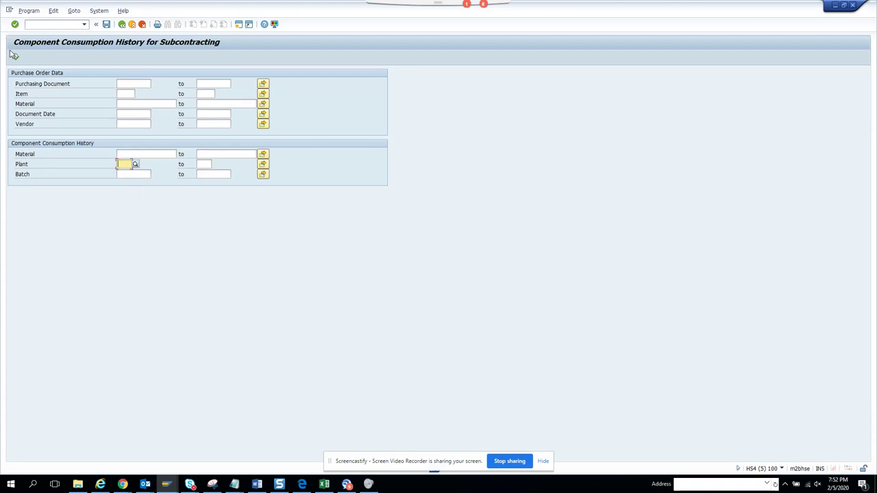
key("Delete")
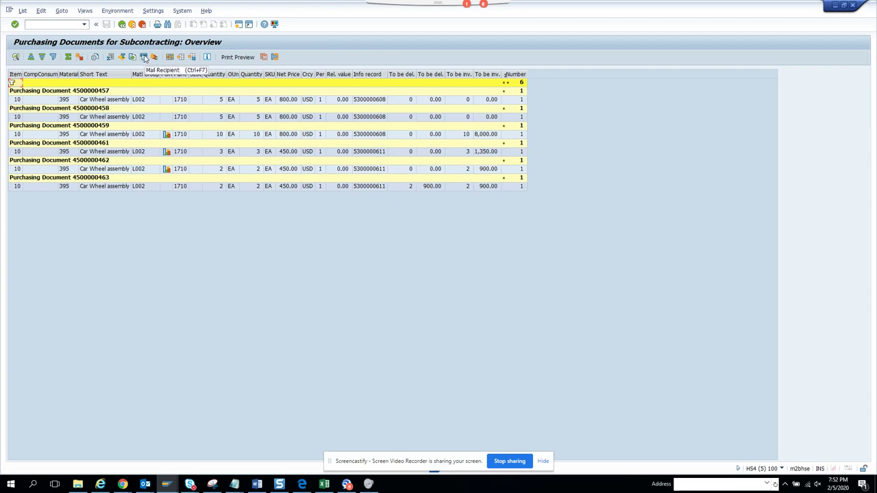
left_click(20, 152)
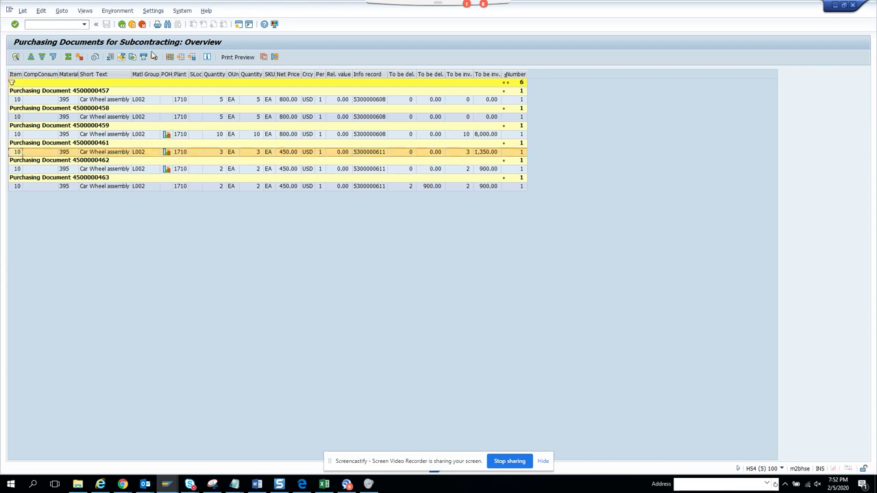
left_click(143, 58)
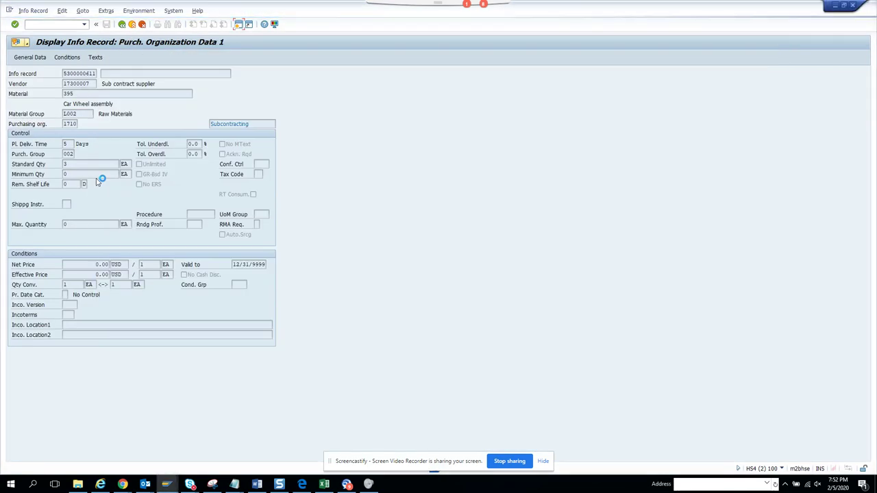
left_click(9, 11)
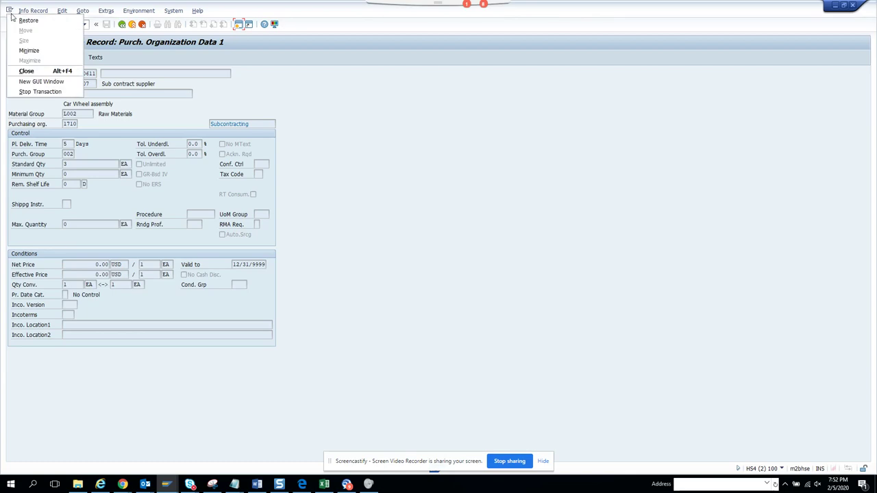
left_click(26, 94)
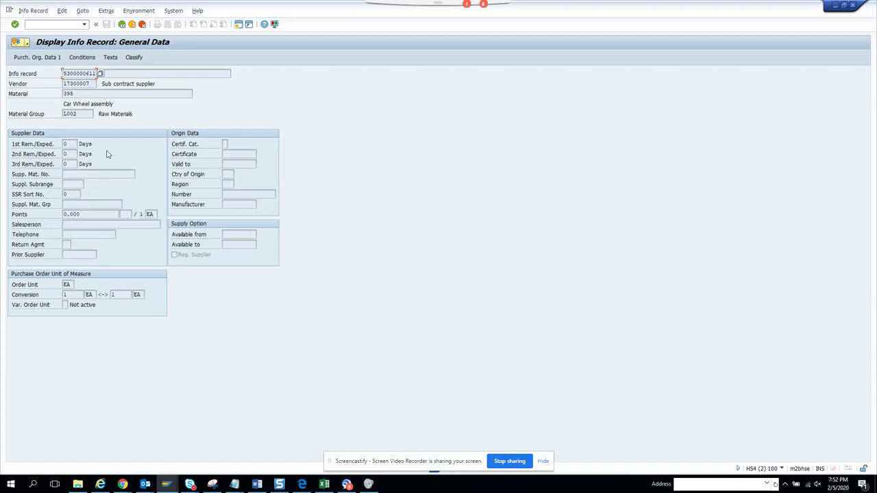
left_click(85, 57)
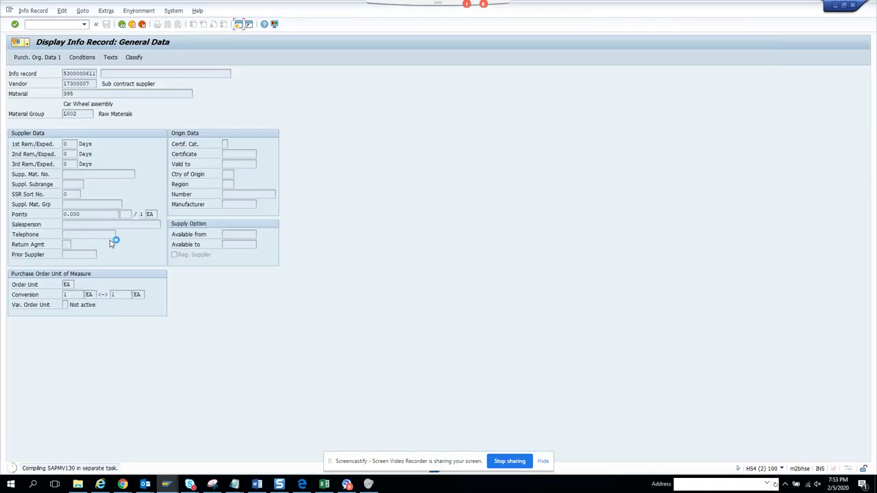
left_click(9, 10)
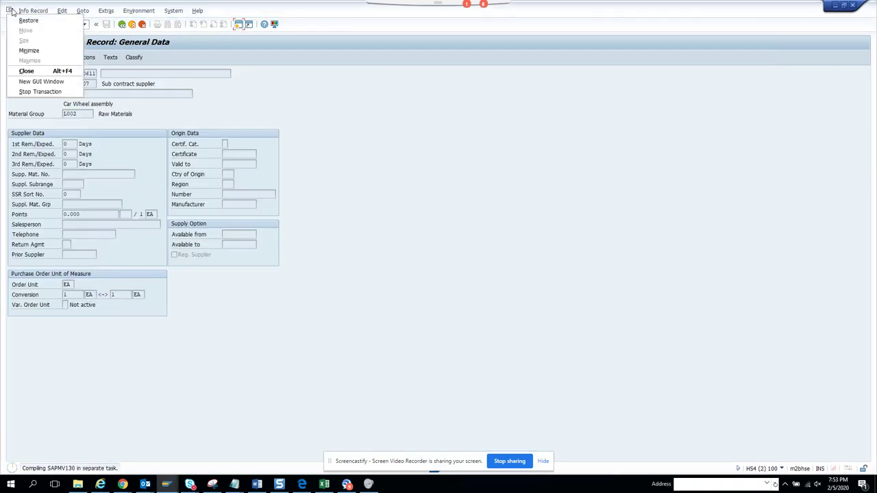
left_click(39, 82)
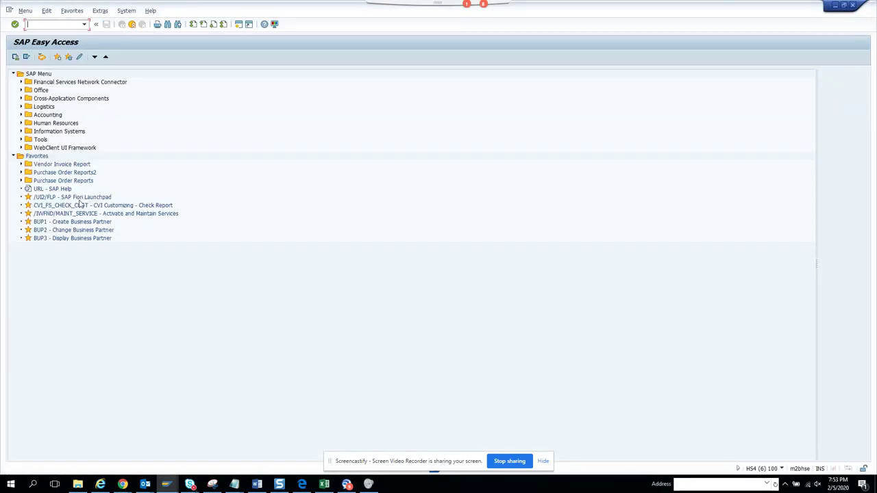
Open ME2COMP from Favorites to confirm Plant defaults to 1710, then start a second session
left_click(21, 180)
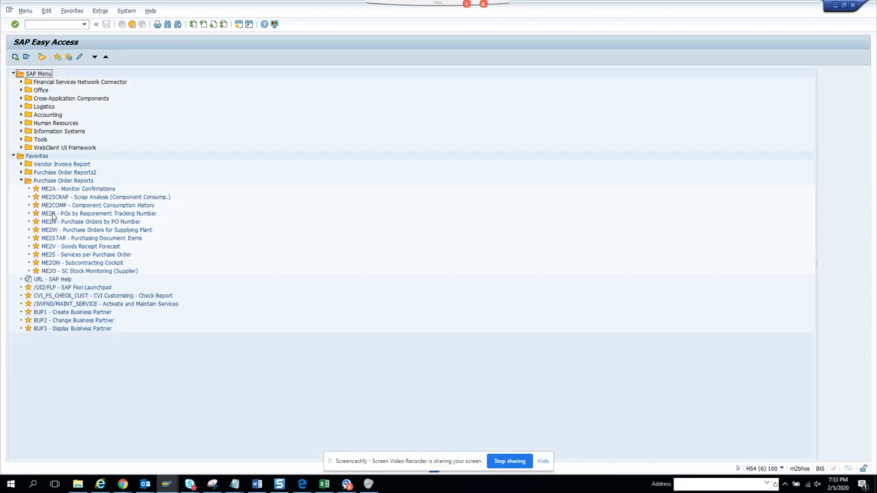
double_click(77, 204)
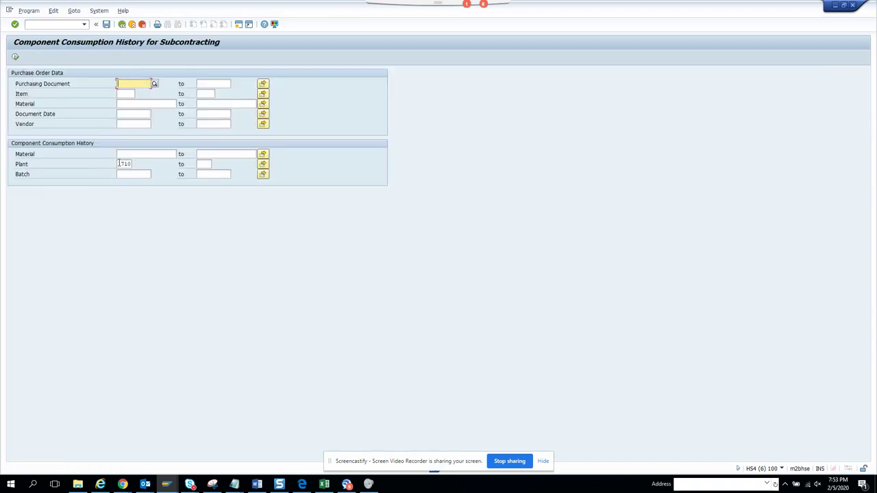
double_click(119, 163)
left_click(238, 25)
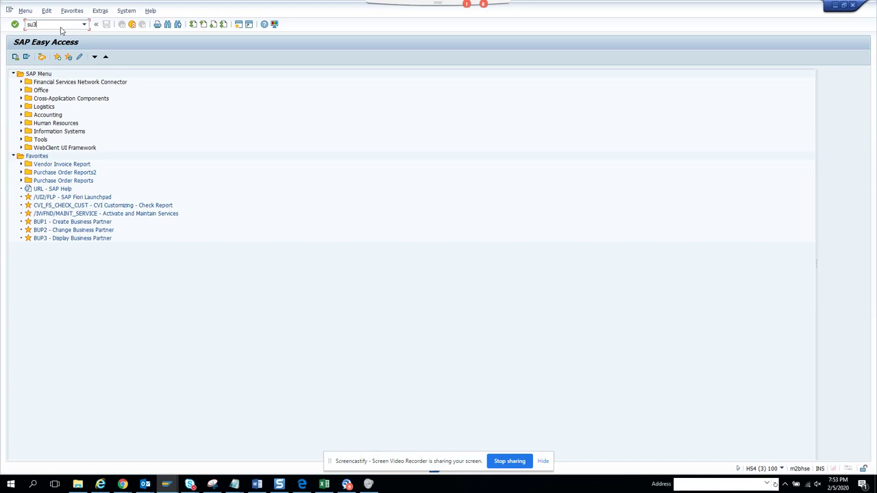
In SU3, delete the WRK parameter row 1710,1010 and save the user profile
key("Return")
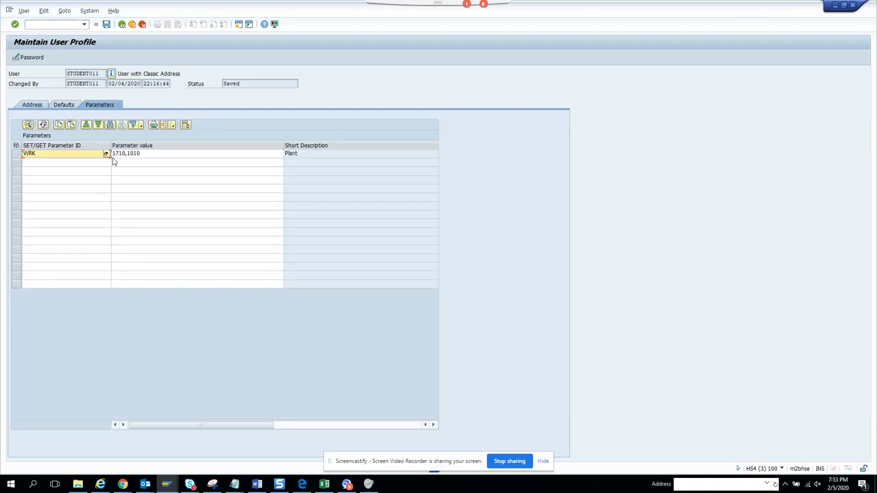
left_click(154, 157)
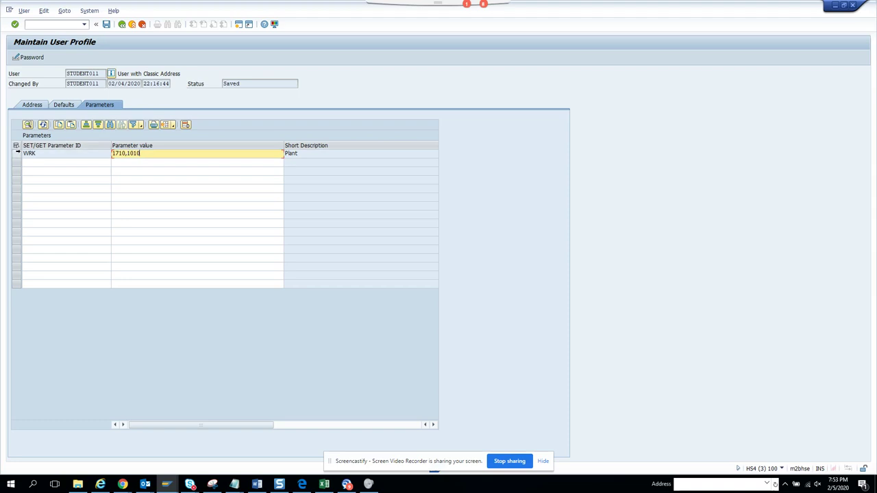
key("Return")
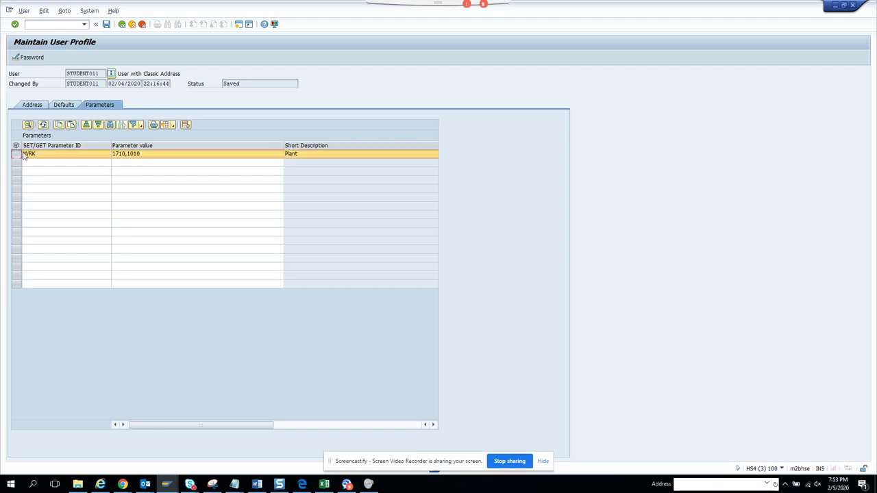
left_click(186, 125)
left_click(106, 25)
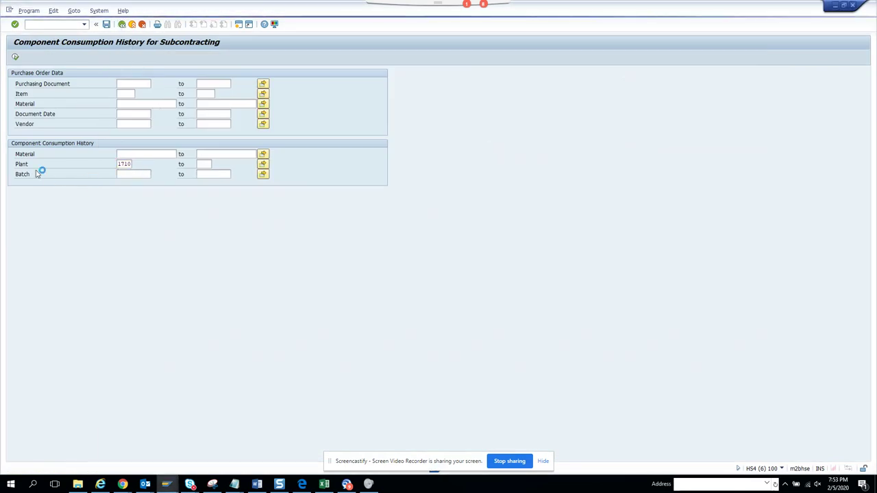
double_click(50, 206)
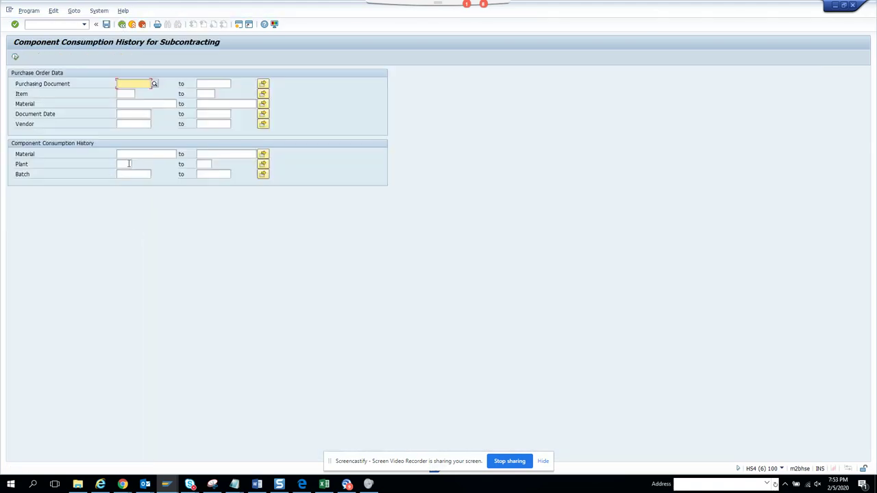
left_click(15, 57)
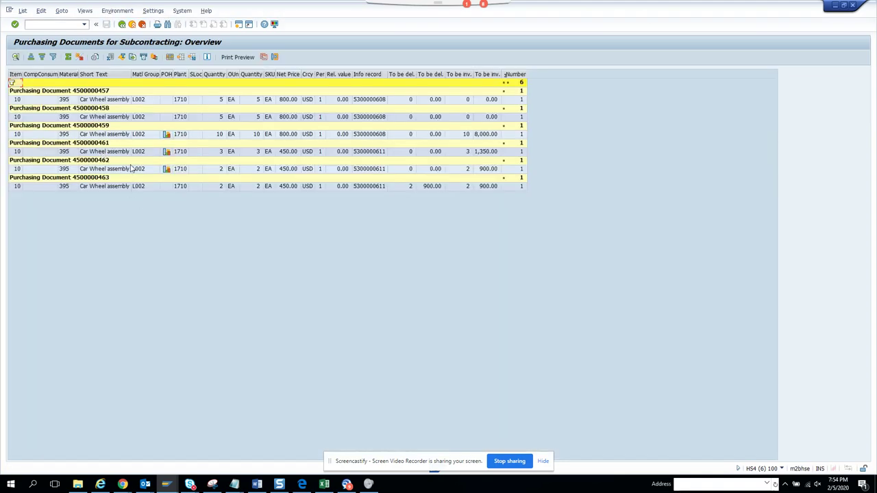
left_click(133, 151)
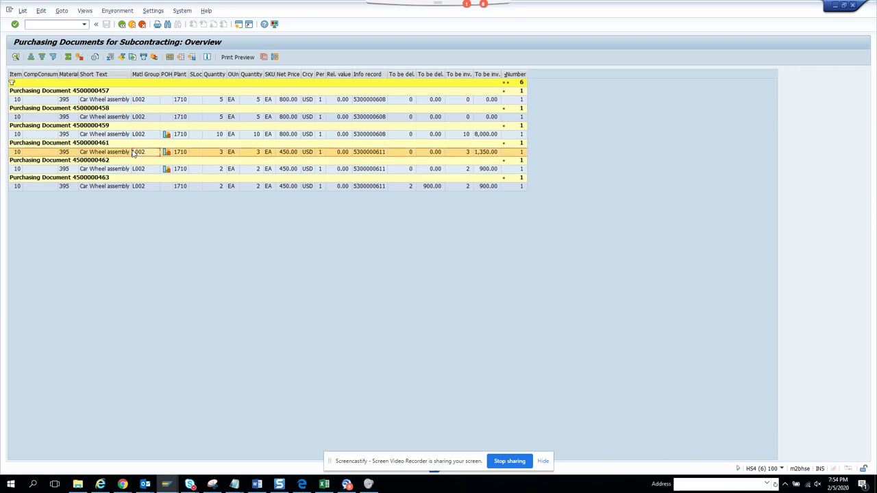
double_click(68, 152)
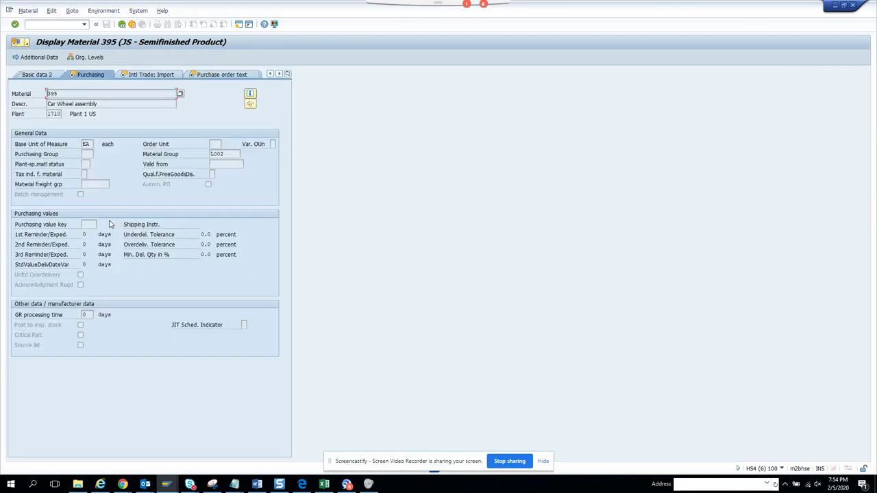
Cycle through the open SAP windows to the Create Document and Send screen
key("alt+Tab")
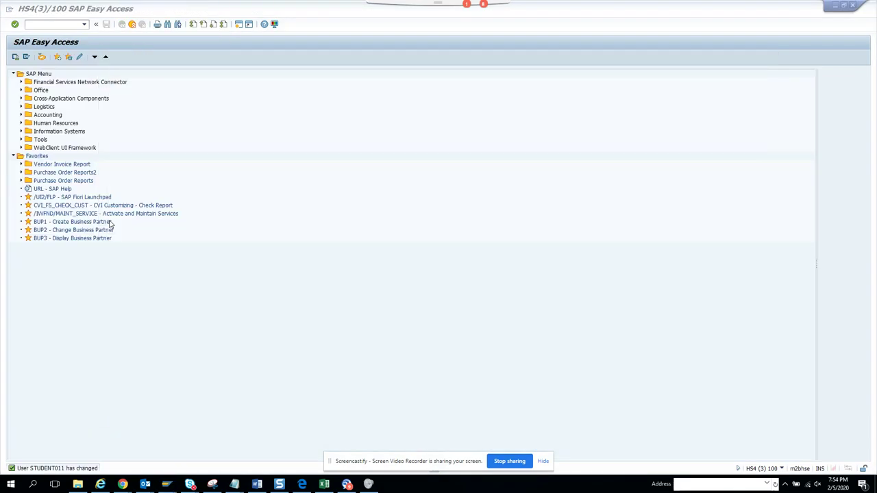
key("alt+Tab")
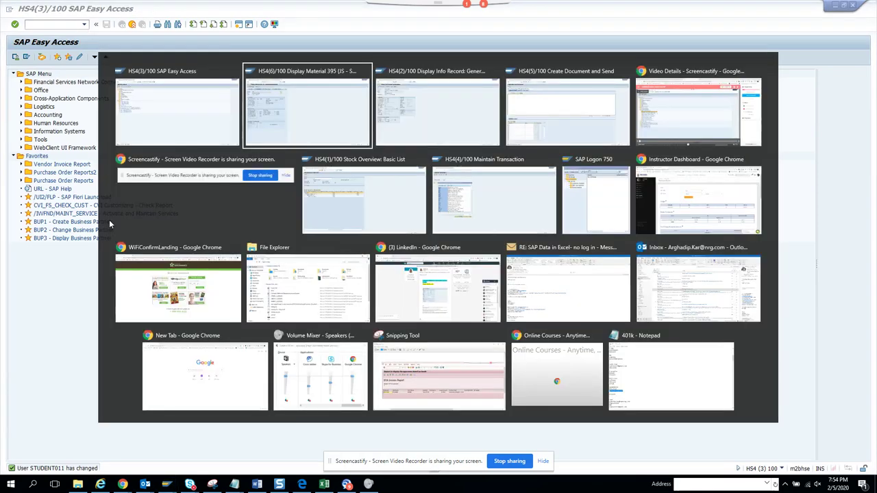
key("alt+Tab")
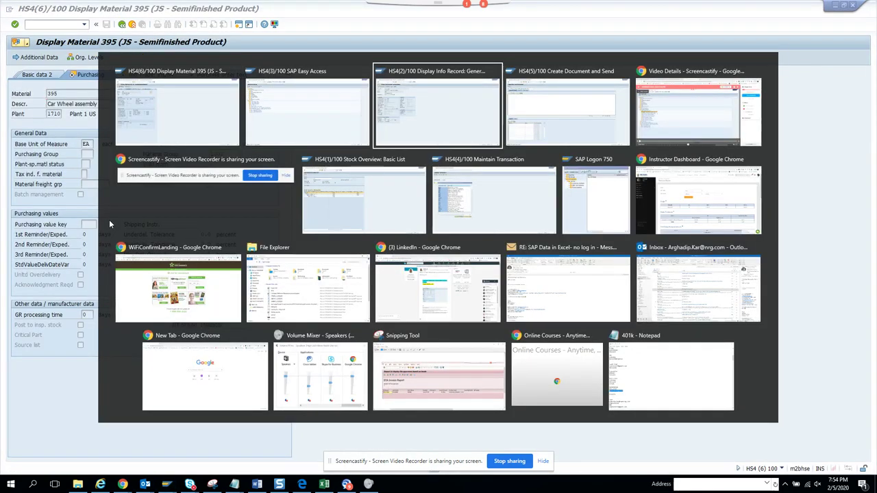
key("alt+Tab")
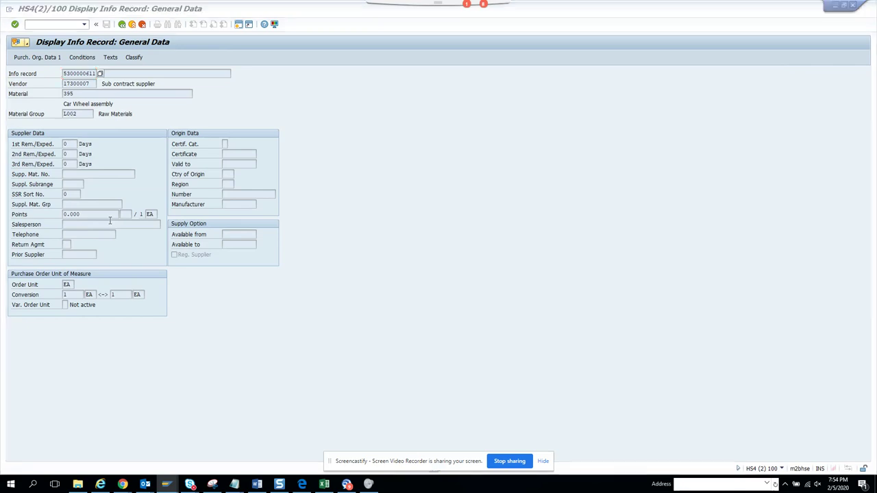
key("alt+Tab")
key("alt+Tab")
key("alt+Tab")
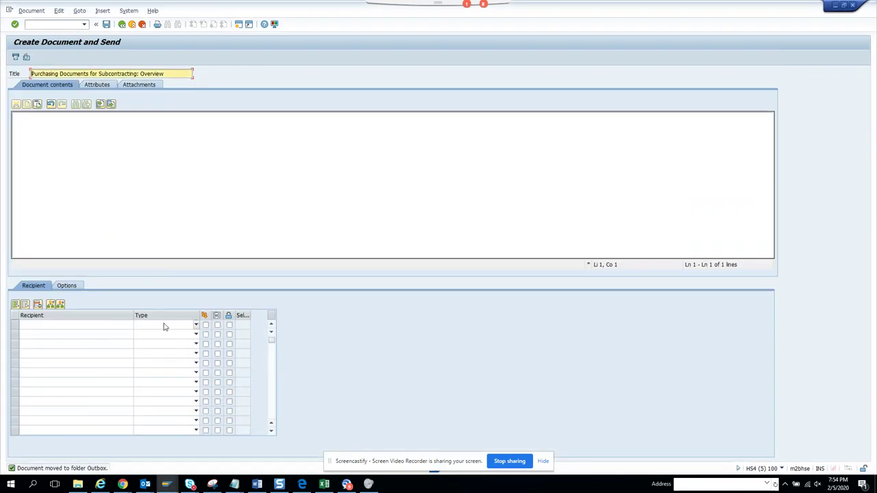
Set the recipient type to Internet address and cancel a file import without choosing a file
left_click(197, 326)
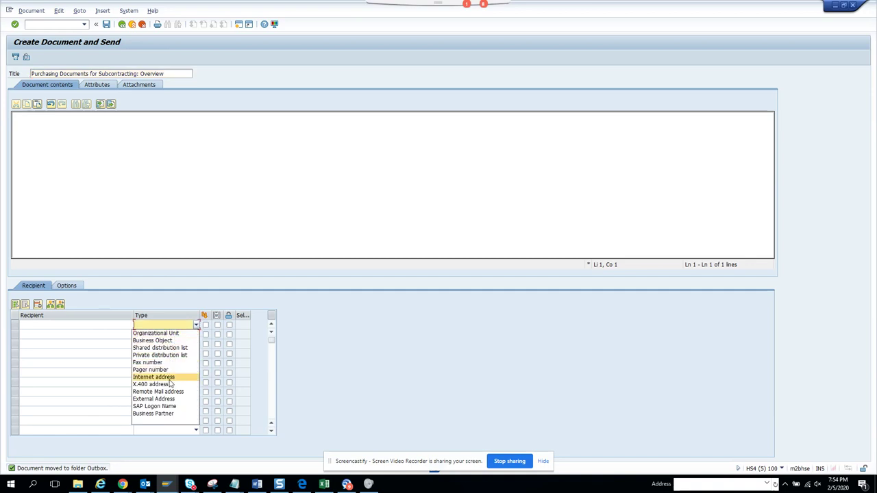
left_click(169, 379)
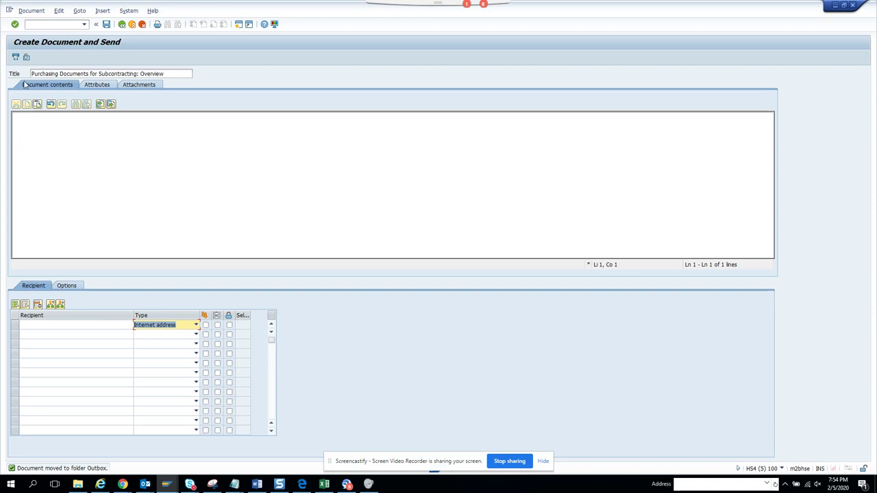
left_click(27, 58)
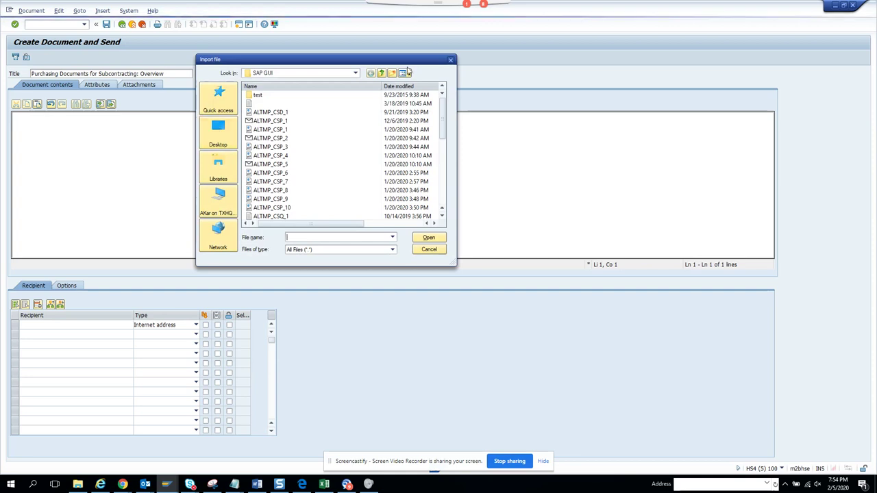
left_click(450, 61)
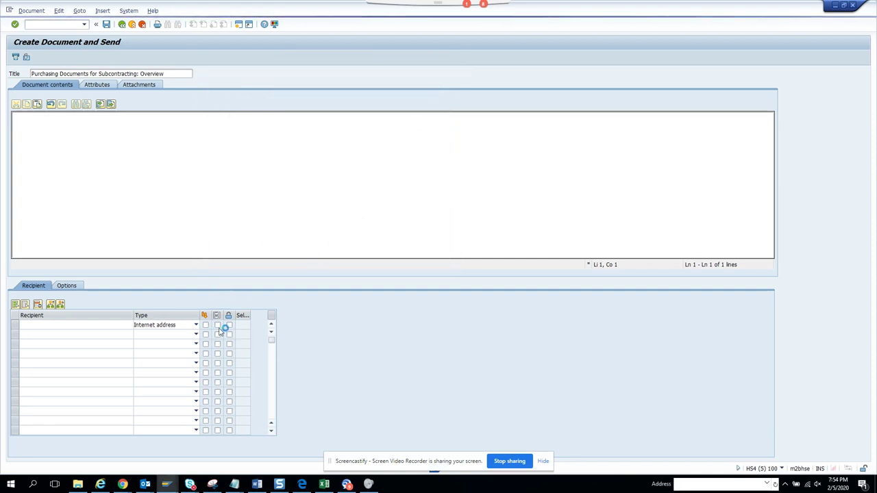
Dismiss the window's system menu and switch to another open SAP window
left_click(9, 10)
left_click(39, 92)
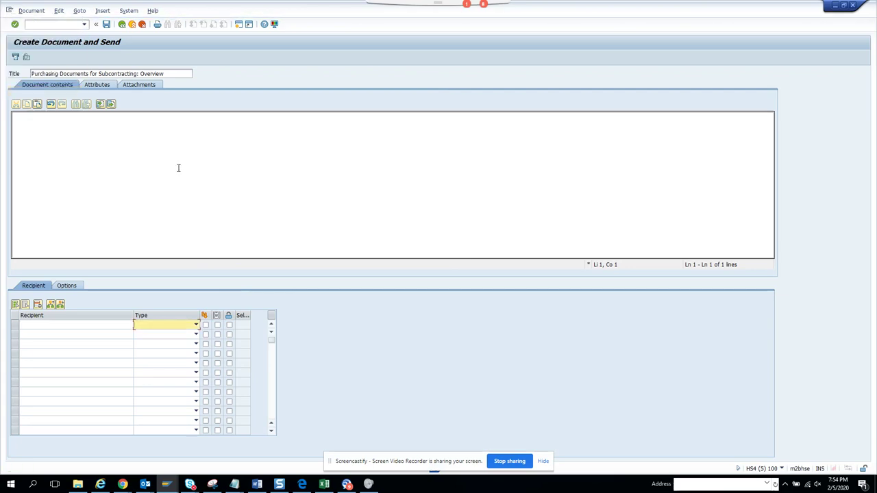
key("alt+Tab")
key("alt+Tab")
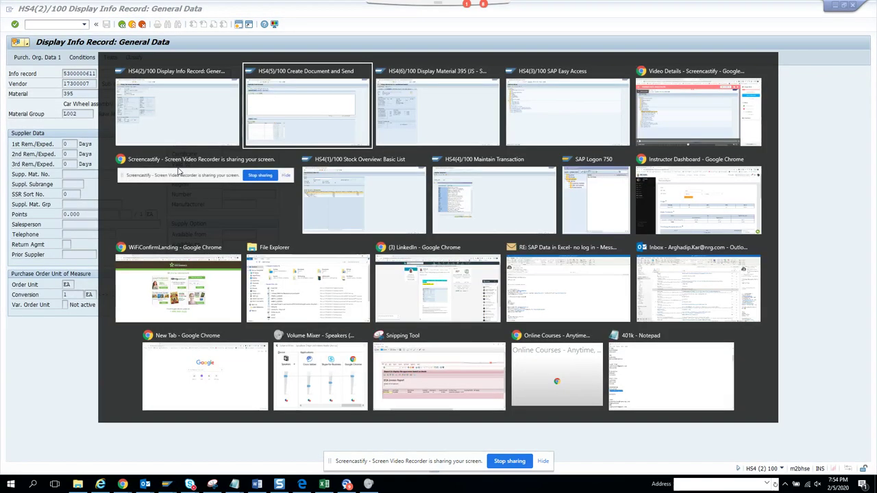
key("alt+Tab")
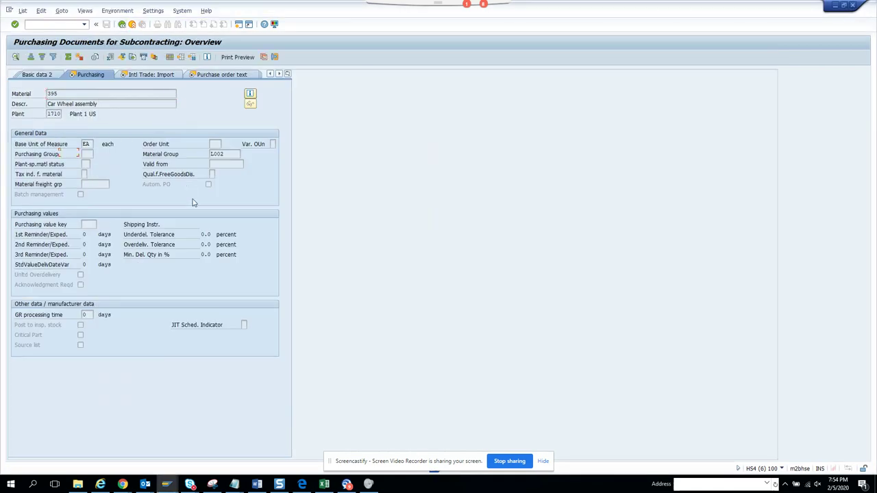
key("alt+Tab")
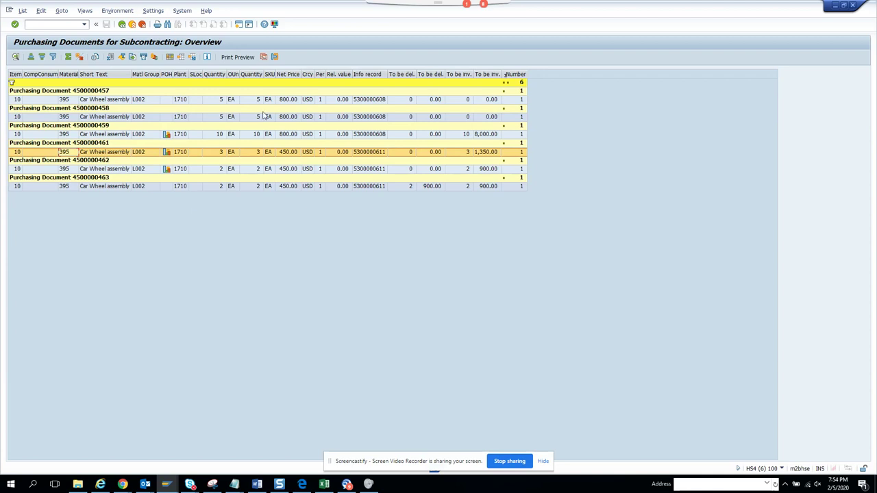
double_click(184, 160)
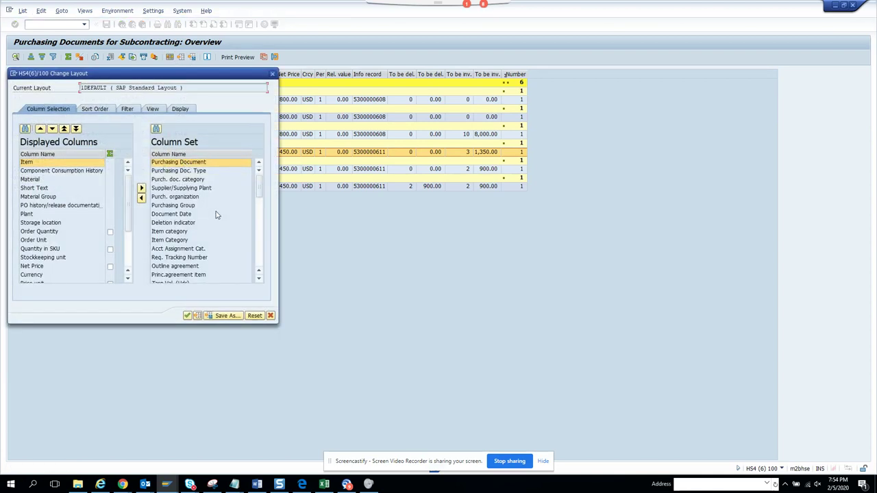
left_click(198, 172)
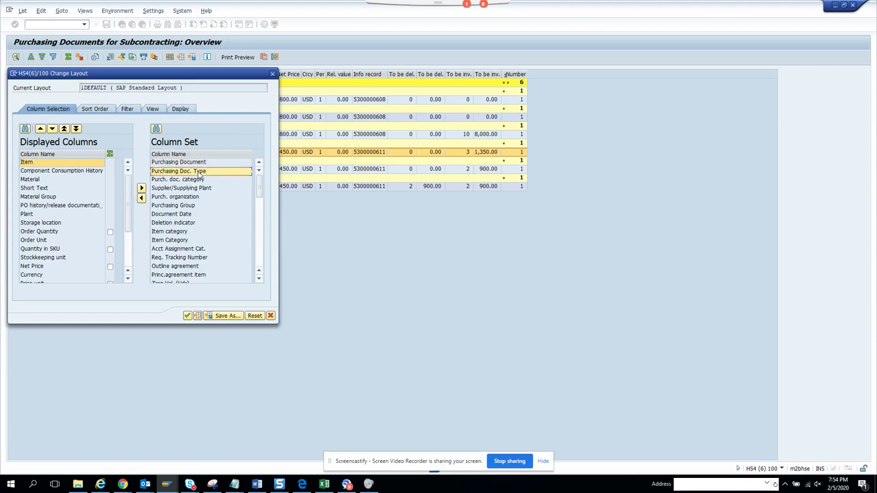
left_click(141, 198)
left_click(180, 214)
left_click(141, 198)
left_click(187, 316)
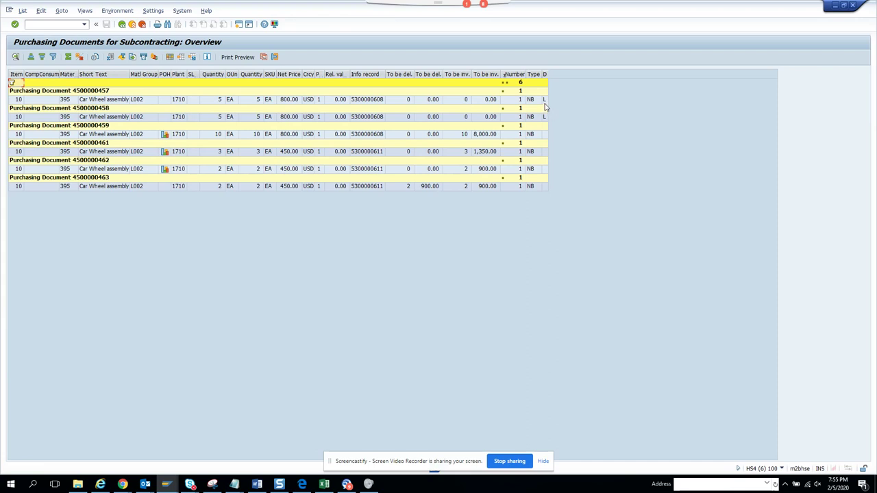
left_click(545, 101)
left_click(545, 117)
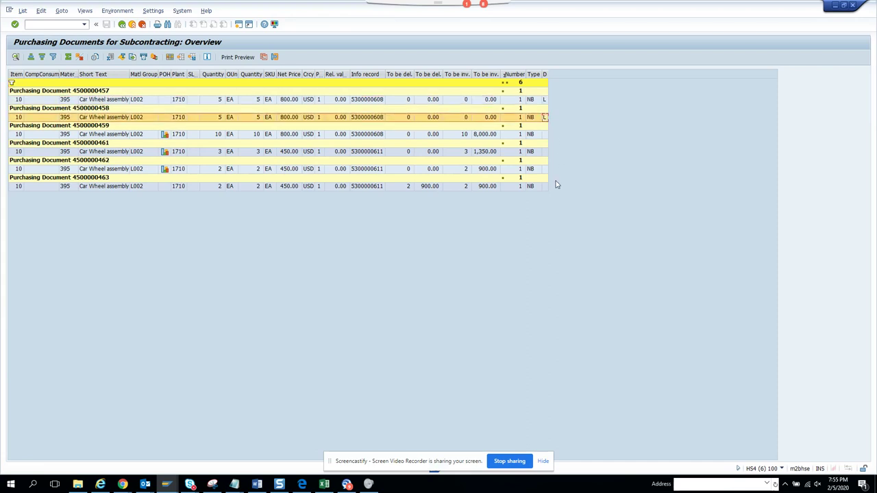